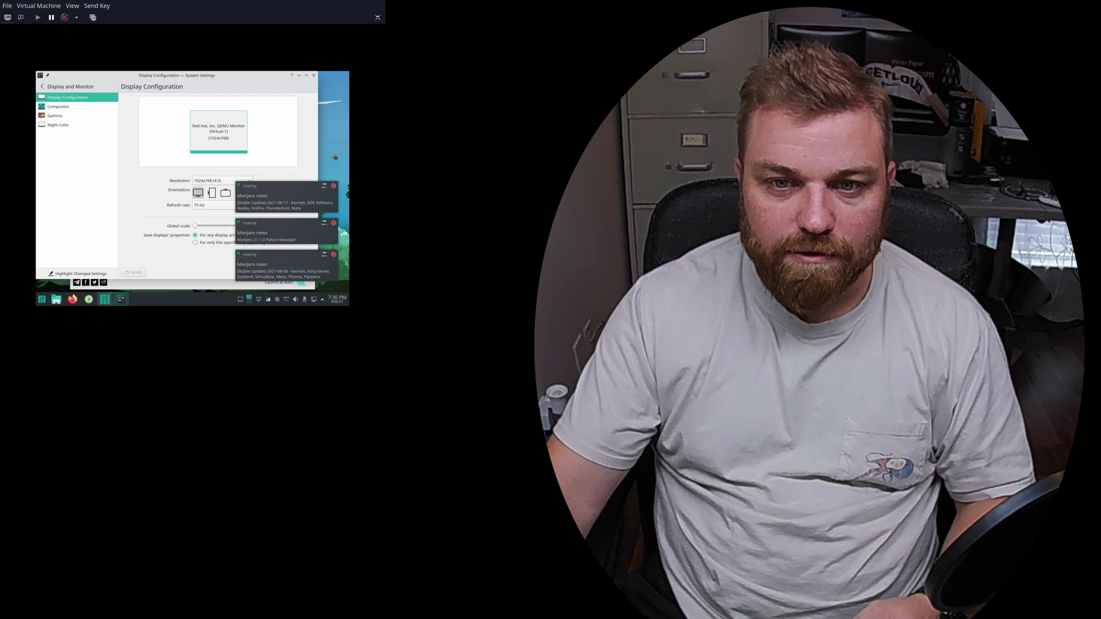
# - Dismiss the news notifications and apply a display resolution of 3840x2160
pyautogui.click(333, 149)
pyautogui.click(334, 154)
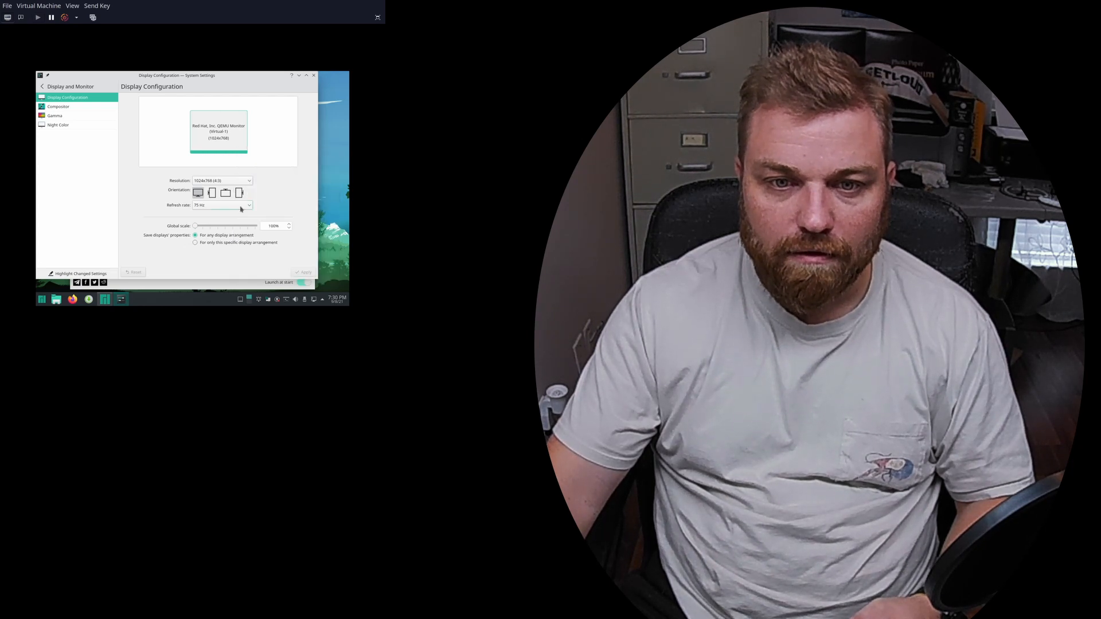
pyautogui.click(249, 181)
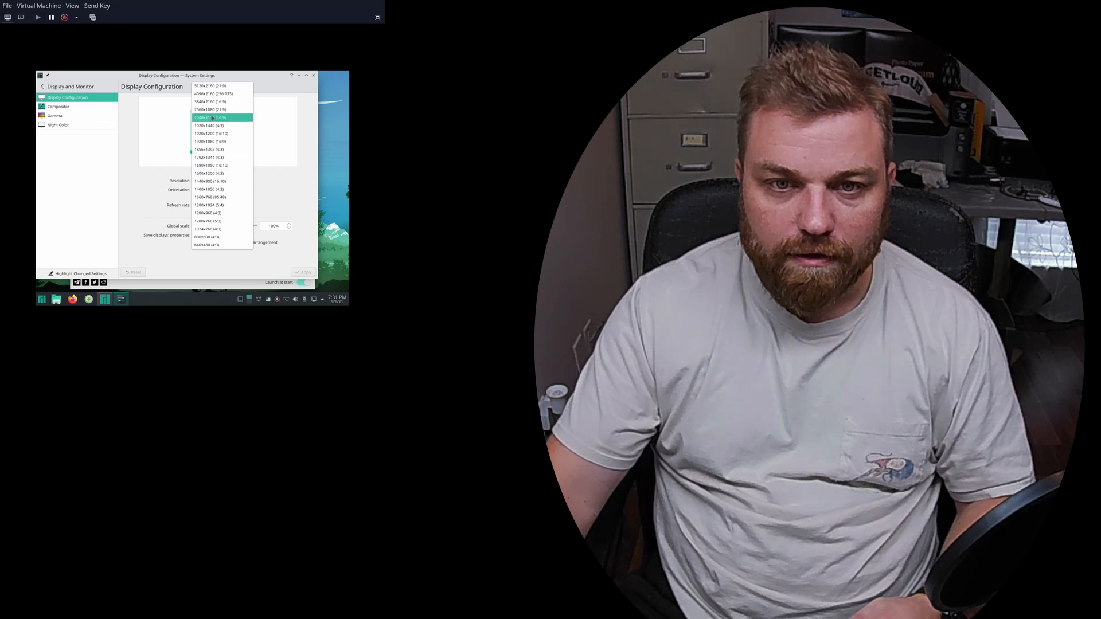
pyautogui.click(214, 102)
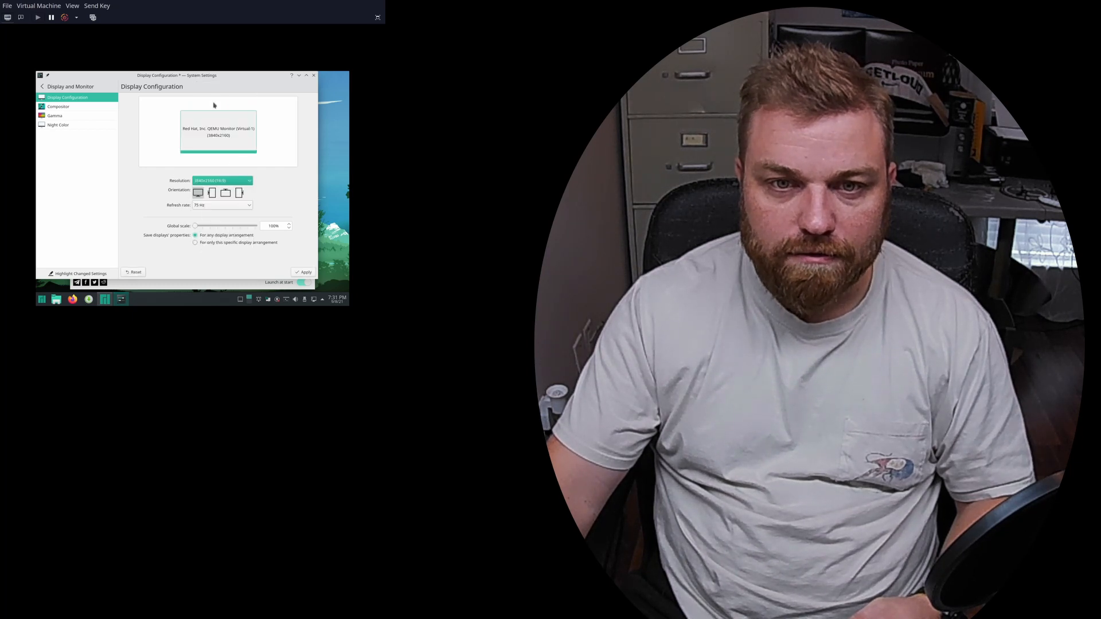
pyautogui.click(304, 273)
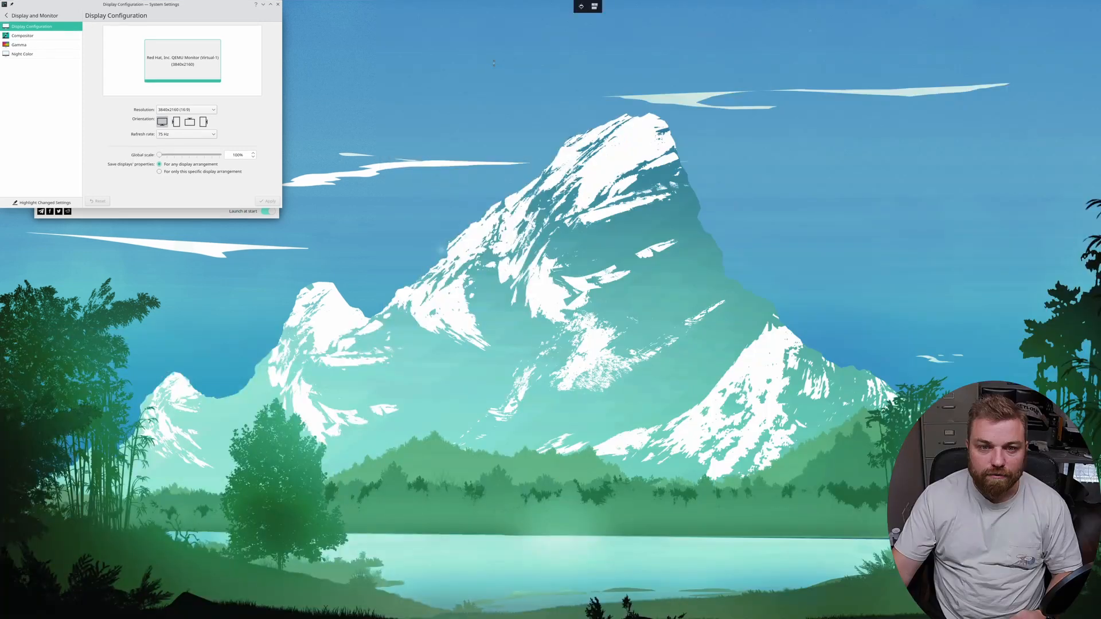
# - Close the display settings and start the Manjaro installer with American English as its language
pyautogui.moveTo(73, 10); pyautogui.dragTo(521, 198)
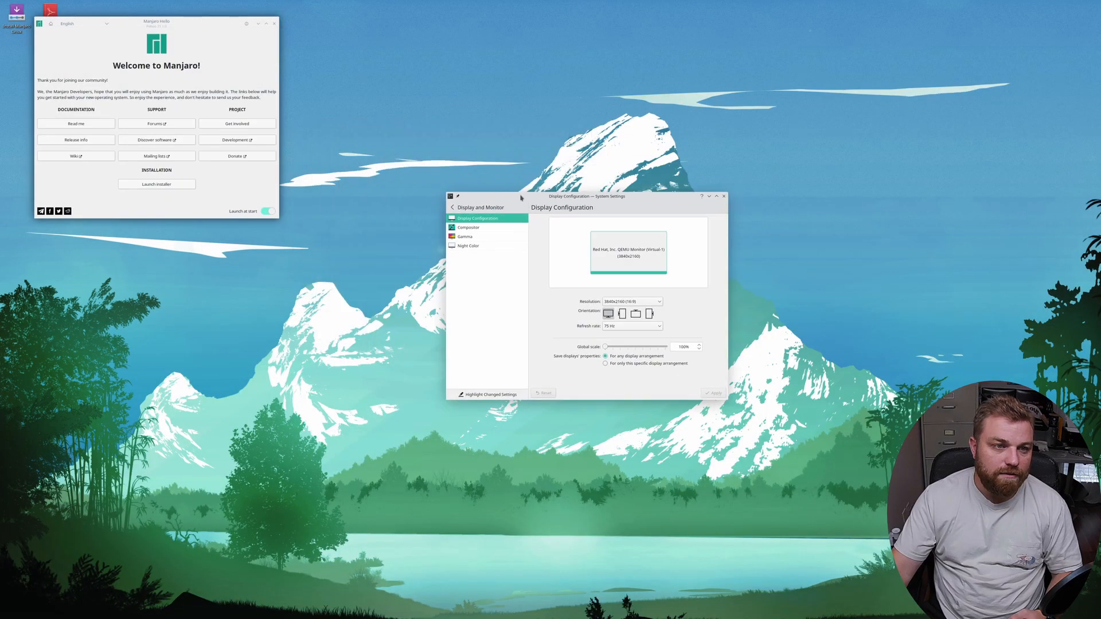
pyautogui.click(724, 196)
pyautogui.moveTo(176, 21); pyautogui.dragTo(687, 184)
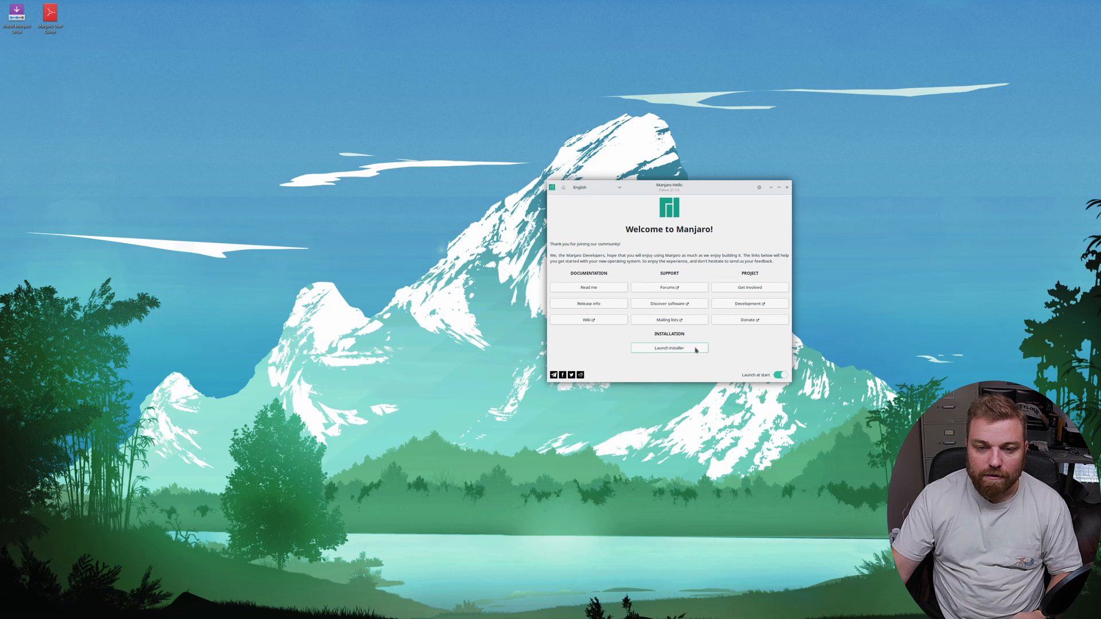
pyautogui.click(659, 349)
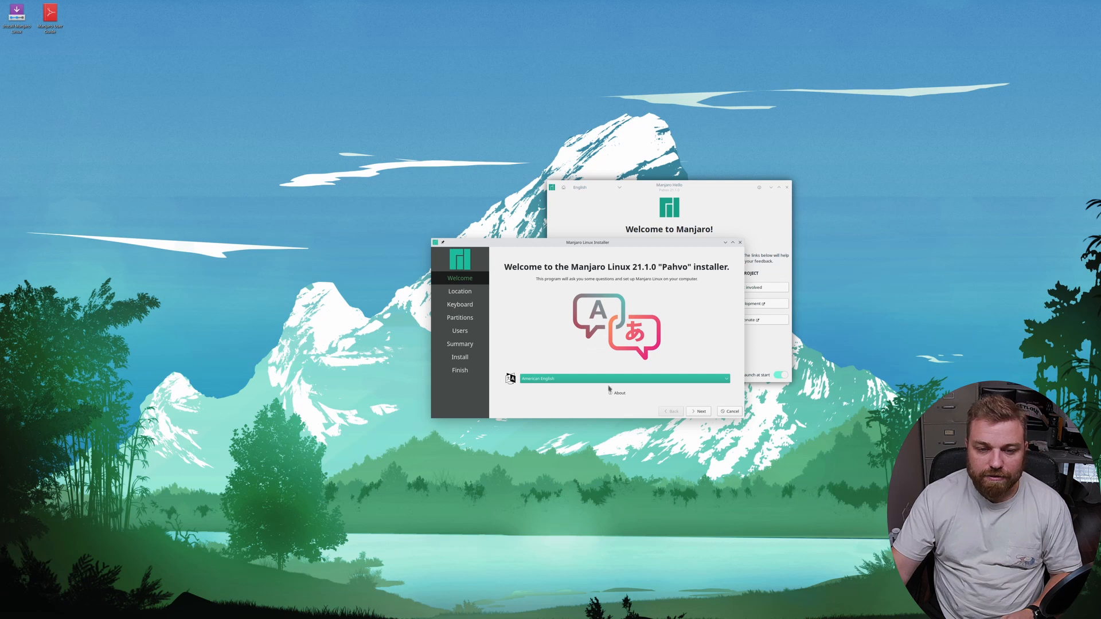
pyautogui.click(700, 411)
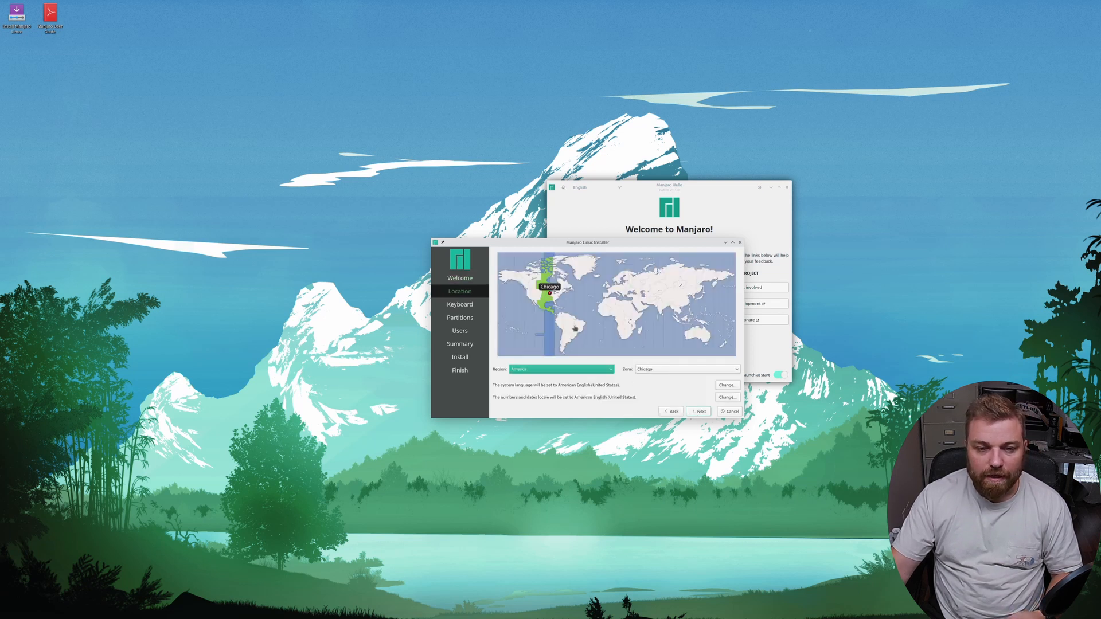
# - Try to choose a North American time zone directly on the world map
pyautogui.click(679, 371)
pyautogui.click(537, 295)
pyautogui.click(540, 298)
pyautogui.click(549, 297)
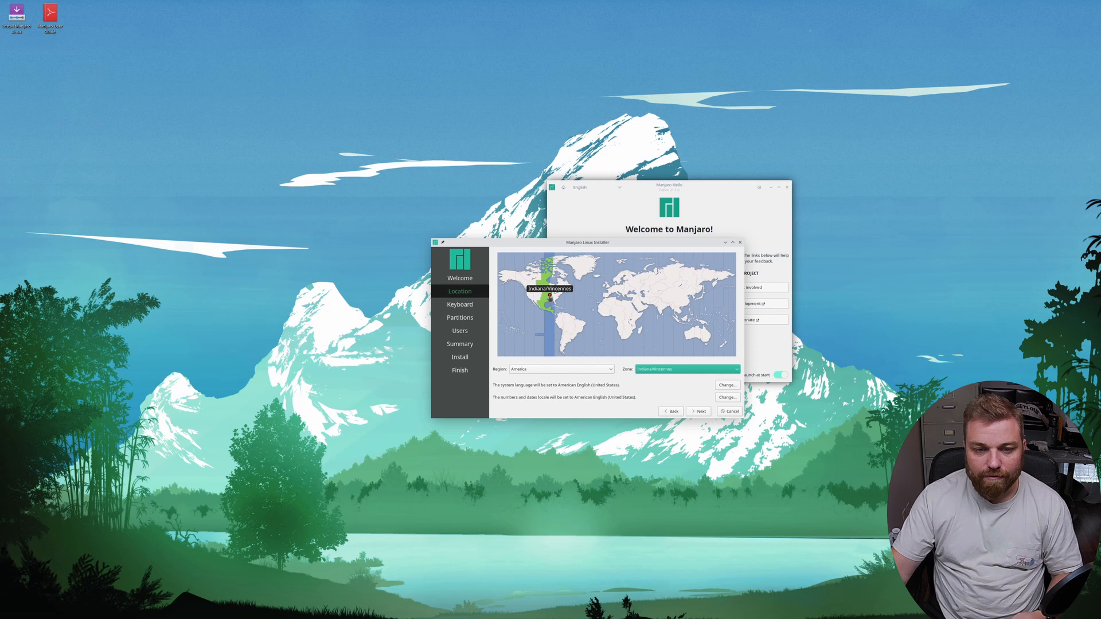
pyautogui.click(551, 297)
pyautogui.click(551, 300)
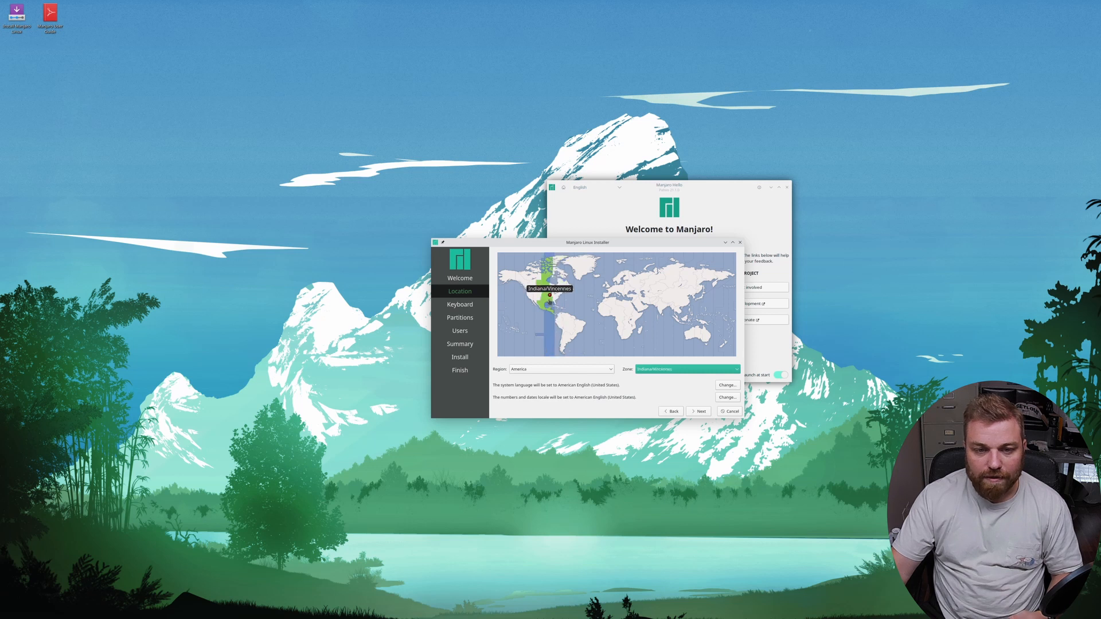
pyautogui.click(552, 299)
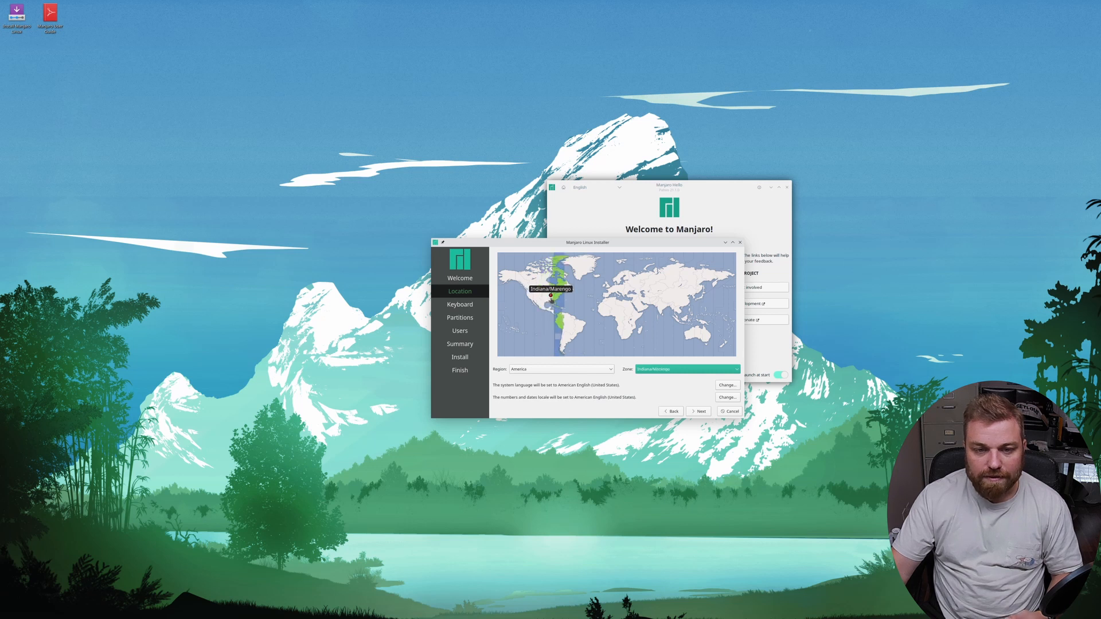
# - Set the time zone to Chicago in the America region and continue to the keyboard settings
pyautogui.click(678, 370)
pyautogui.scroll(7, 685, 411)
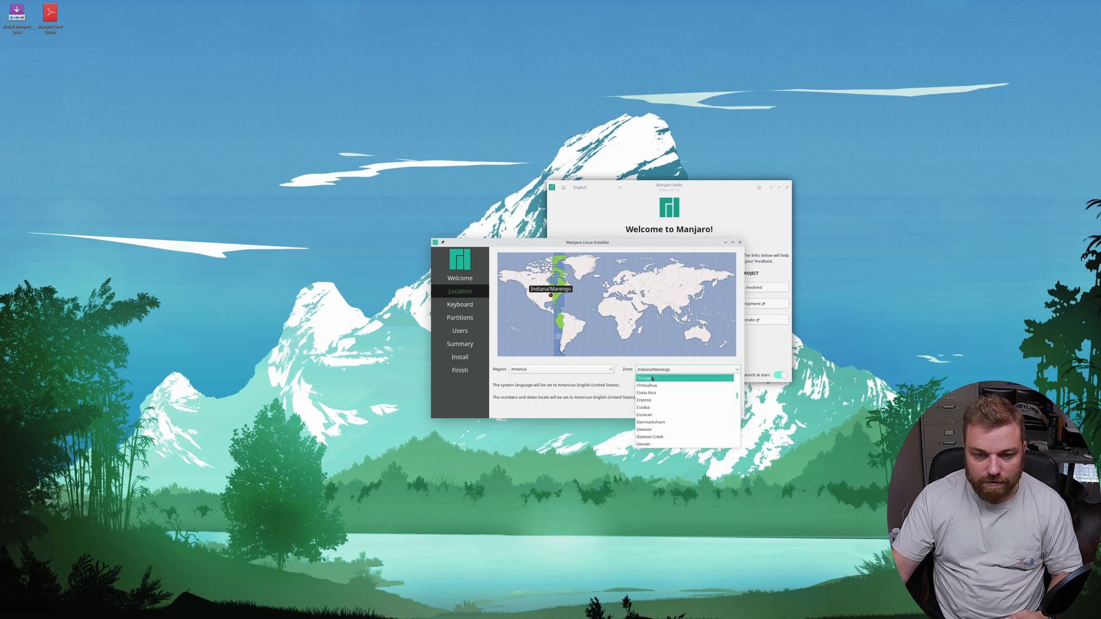
pyautogui.click(652, 377)
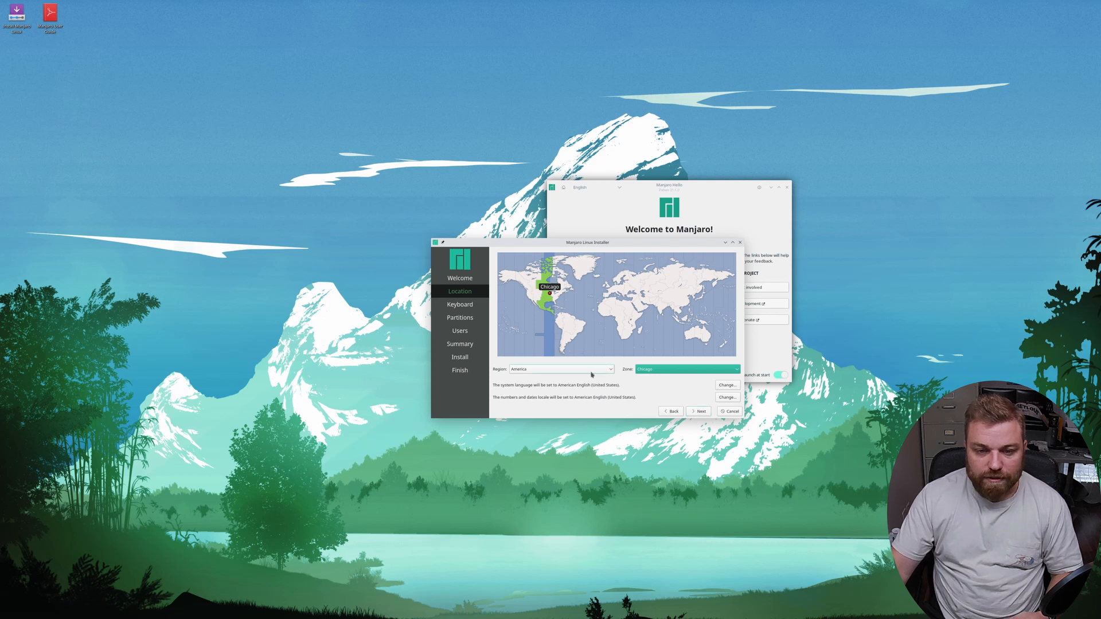
pyautogui.click(698, 412)
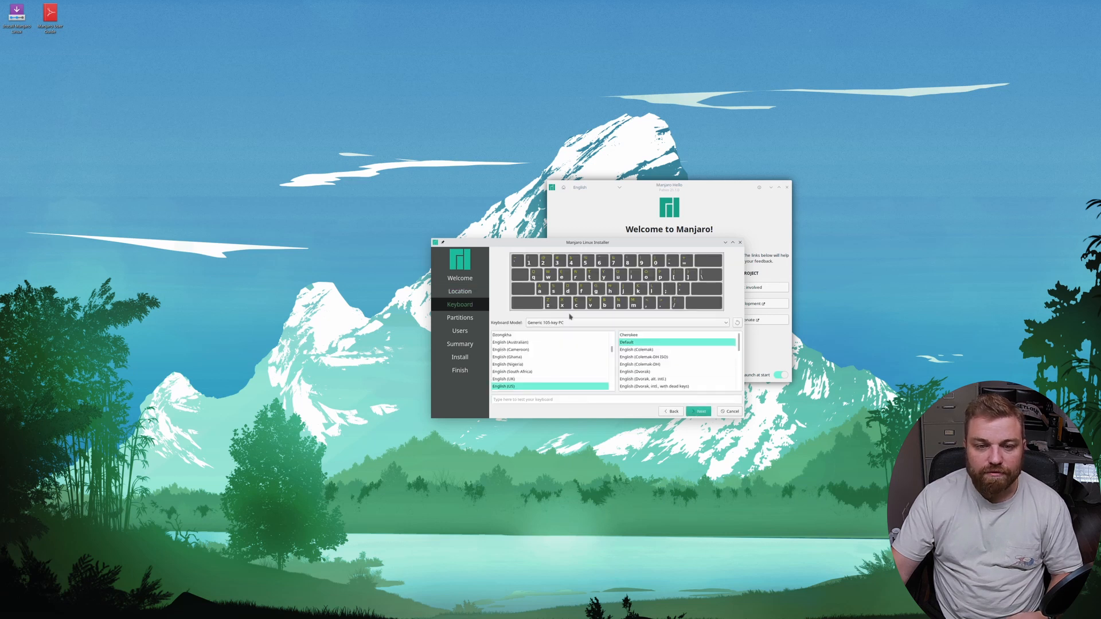
# - Keep the default English (US) keyboard layout and continue to the partition settings
pyautogui.click(497, 387)
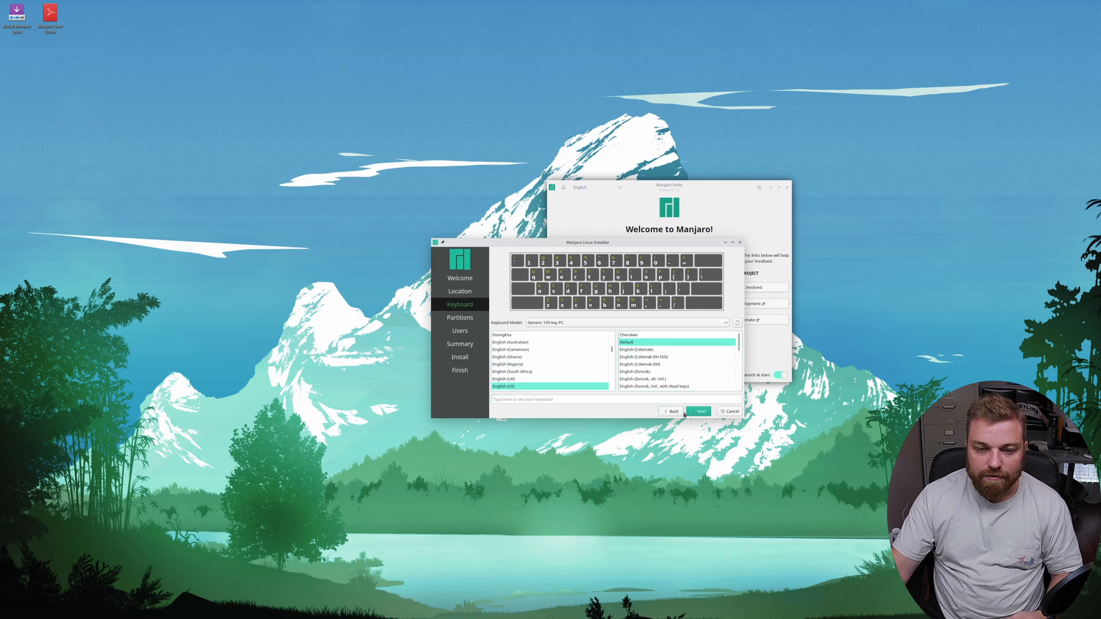
pyautogui.click(554, 398)
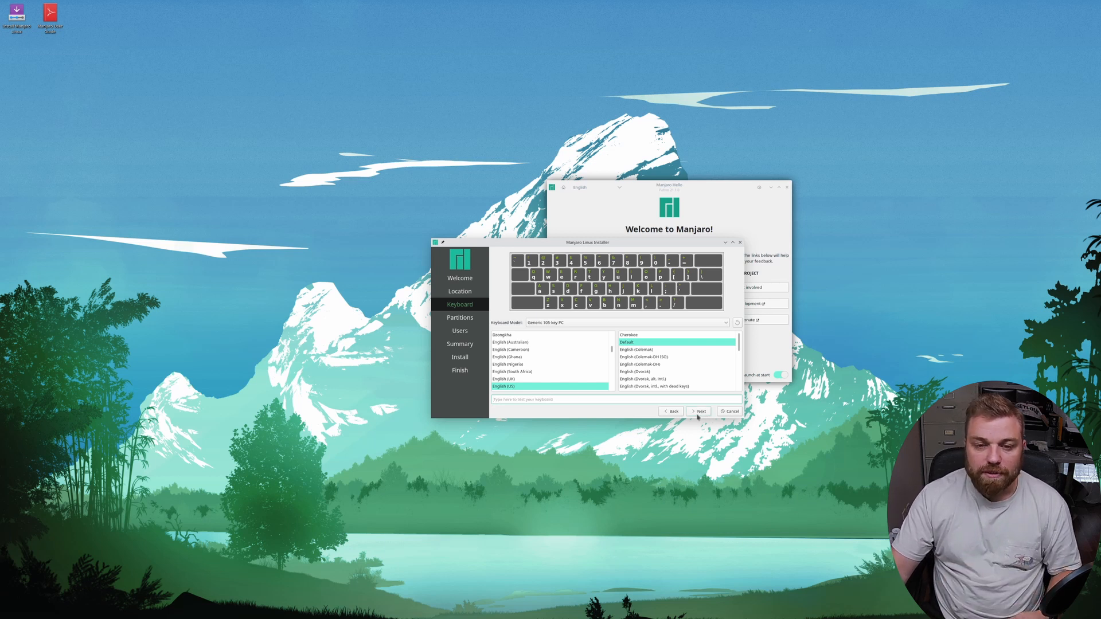
pyautogui.click(698, 413)
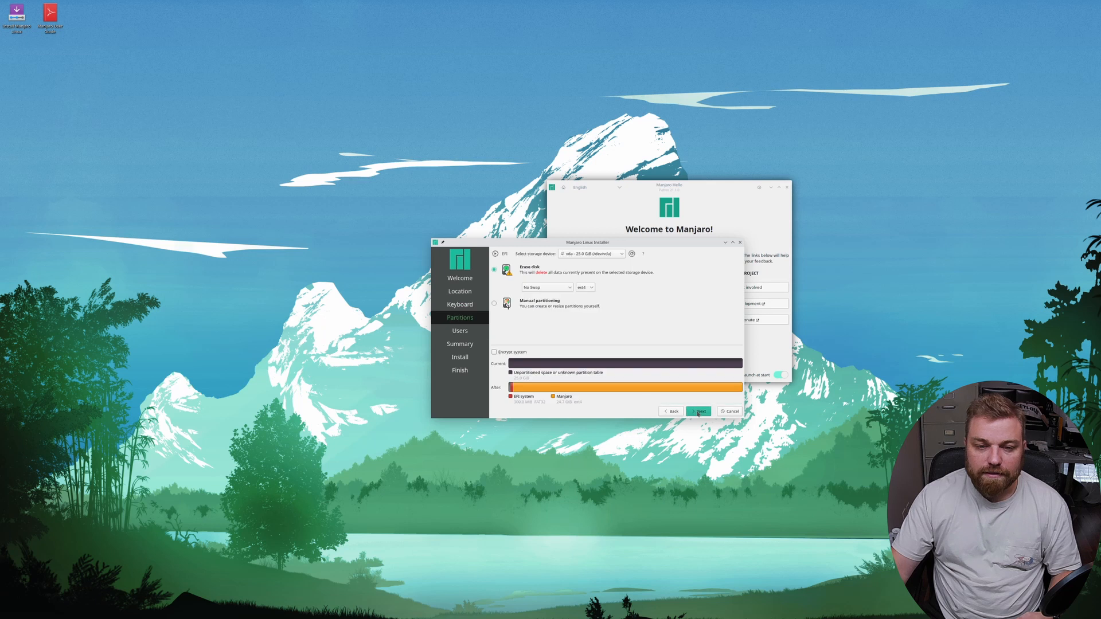
# - Keep the vda disk with ext4 for the erase-disk installation and set its swap option to Swap to file
pyautogui.click(618, 256)
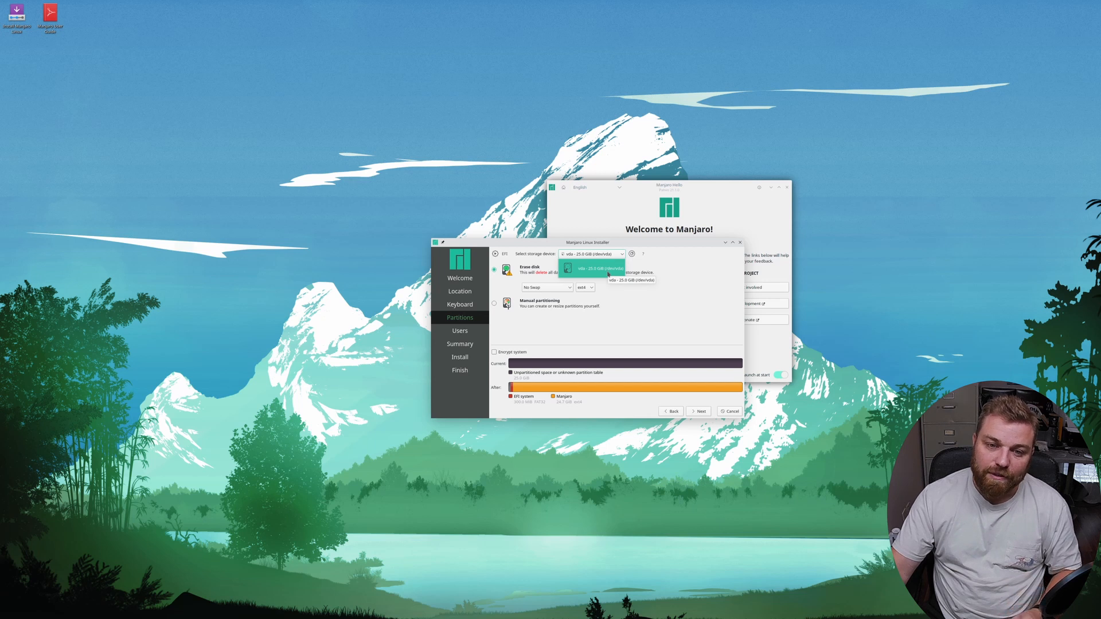
pyautogui.click(679, 266)
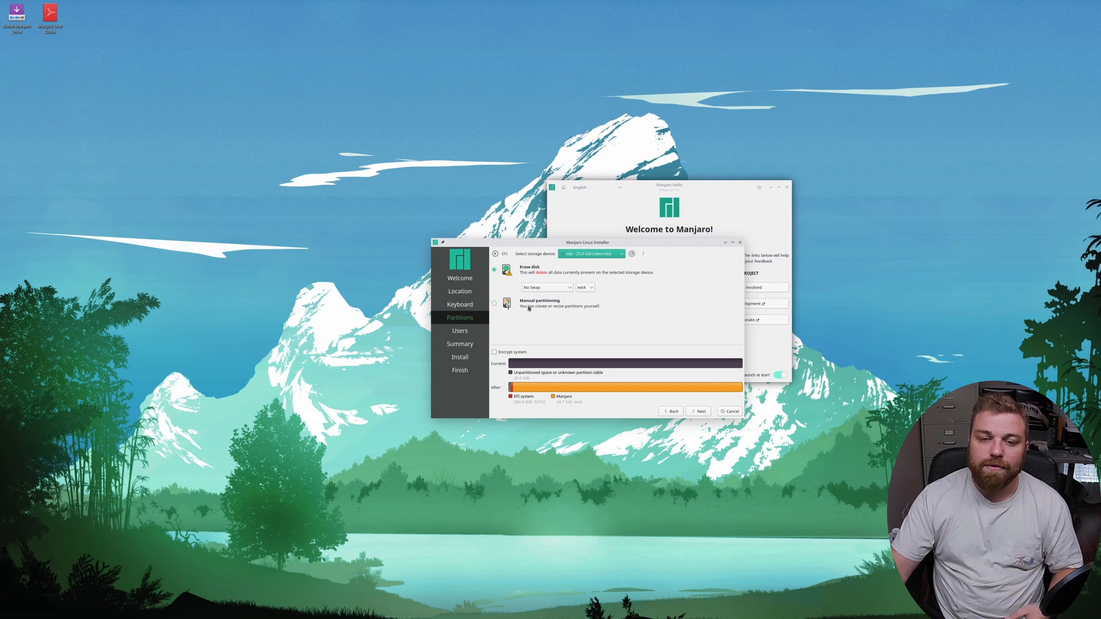
pyautogui.click(572, 290)
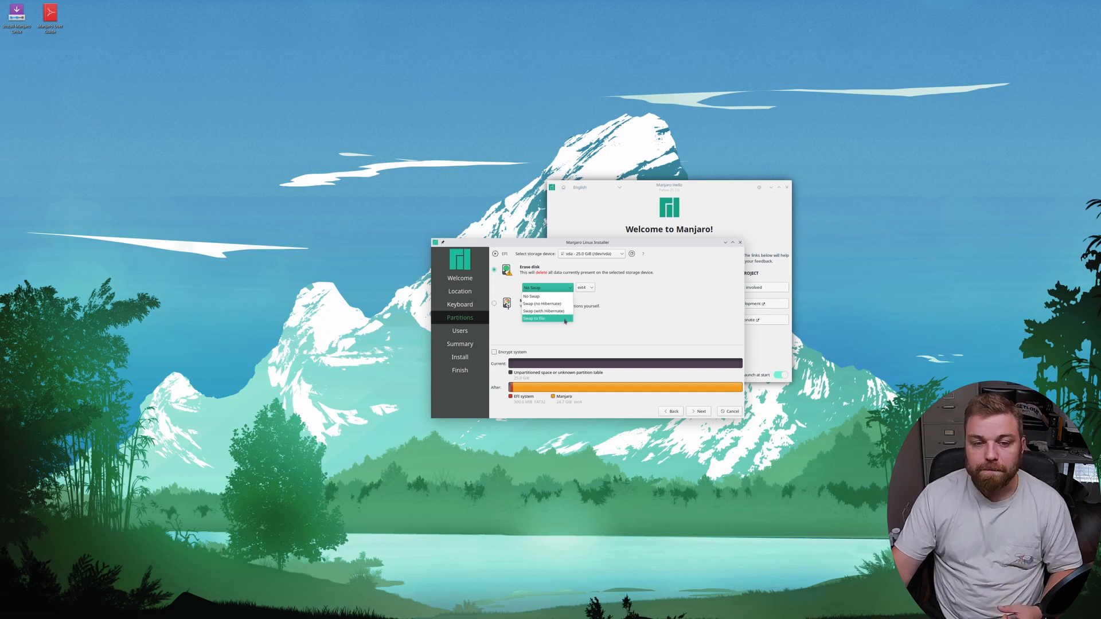
pyautogui.click(564, 320)
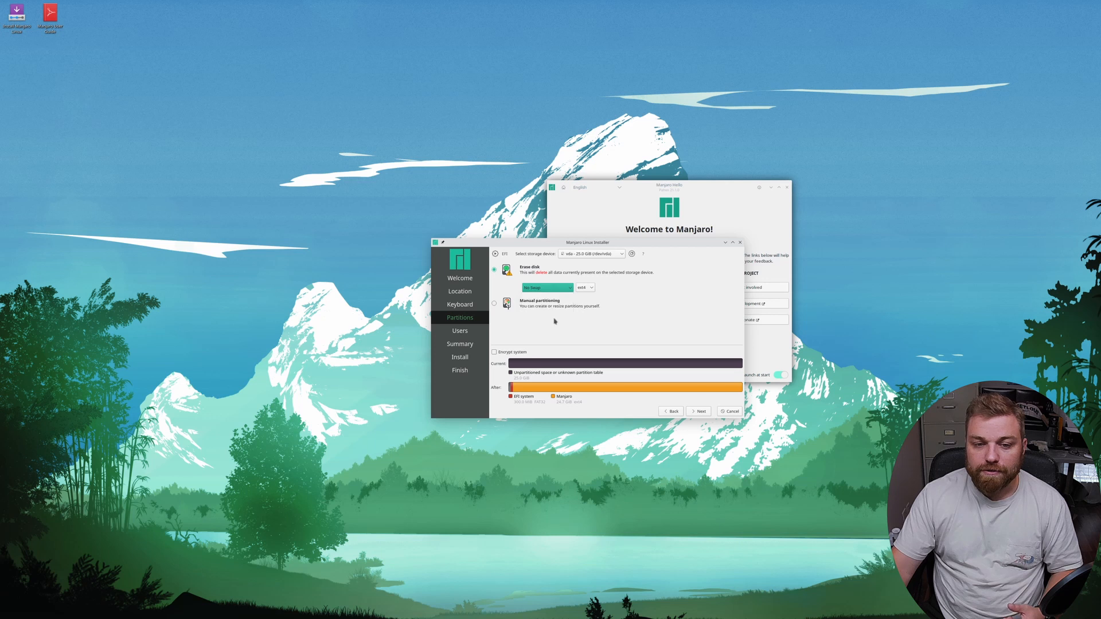
pyautogui.click(593, 289)
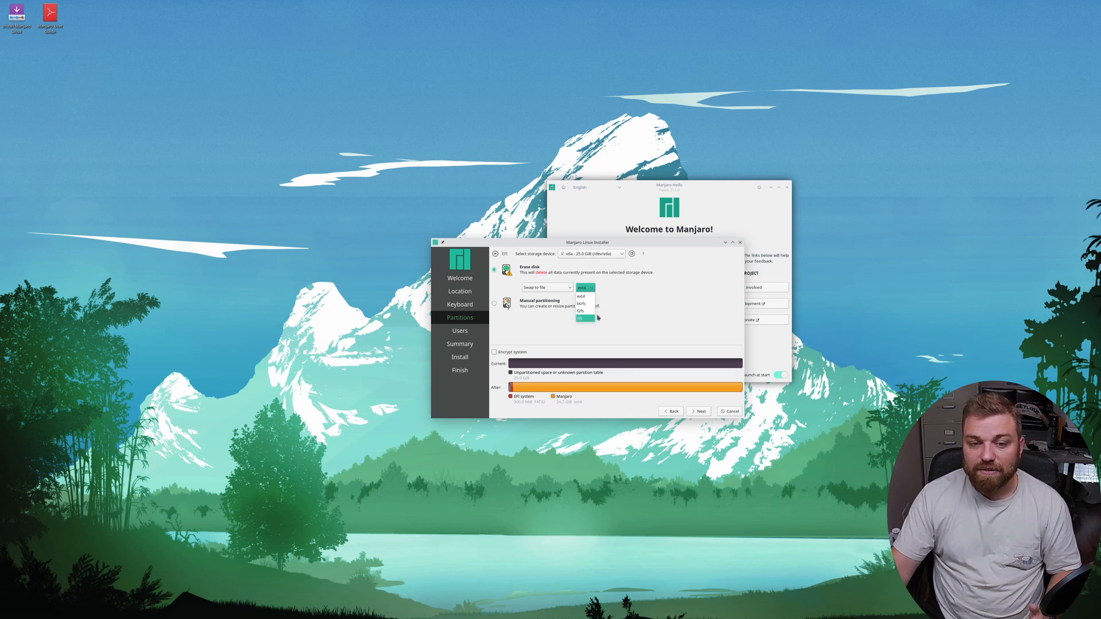
pyautogui.click(615, 289)
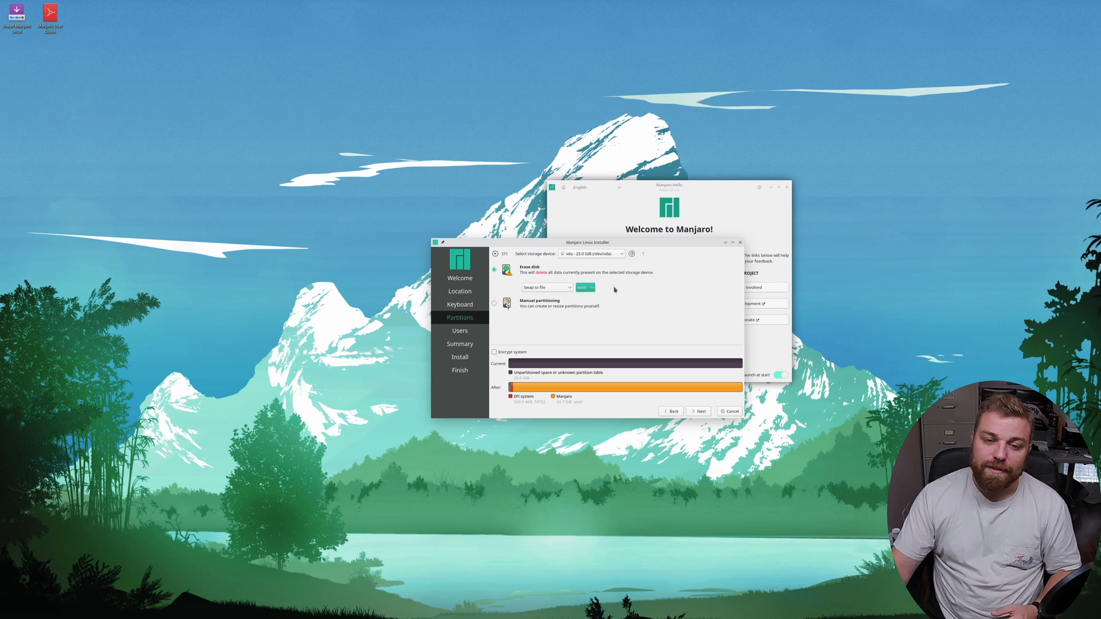
# - Leave system encryption off and continue to the user account settings
pyautogui.click(495, 353)
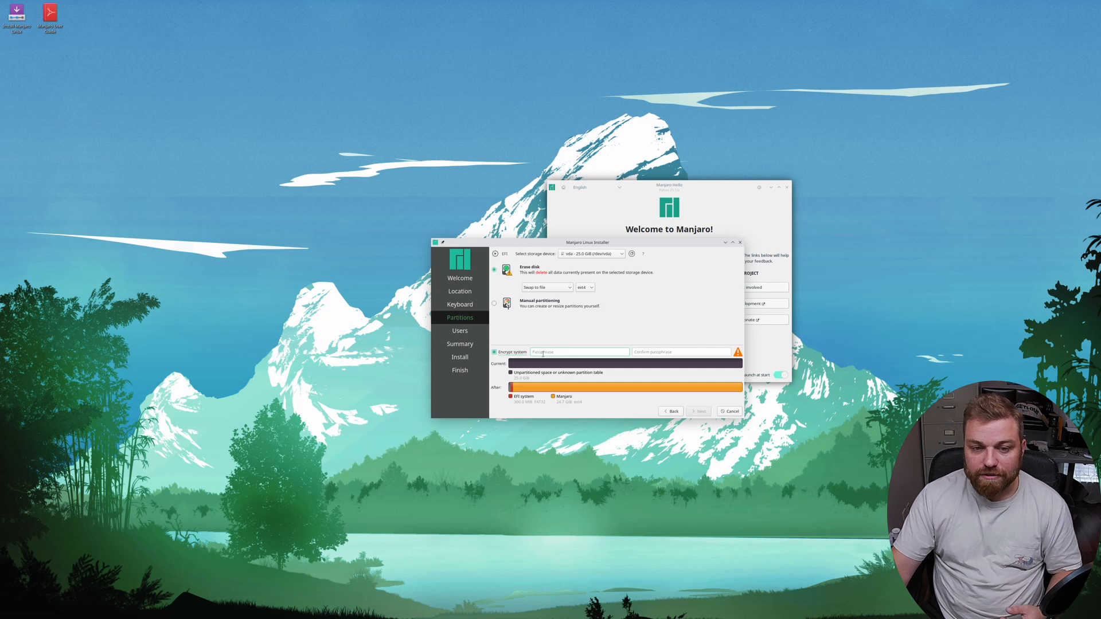
pyautogui.click(495, 352)
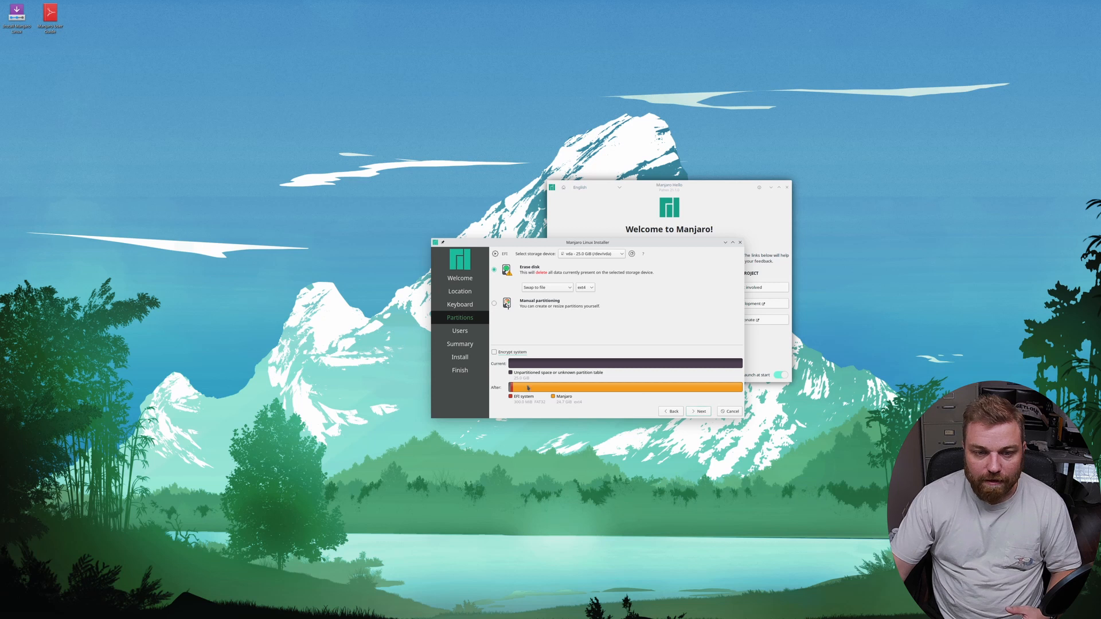
pyautogui.click(701, 412)
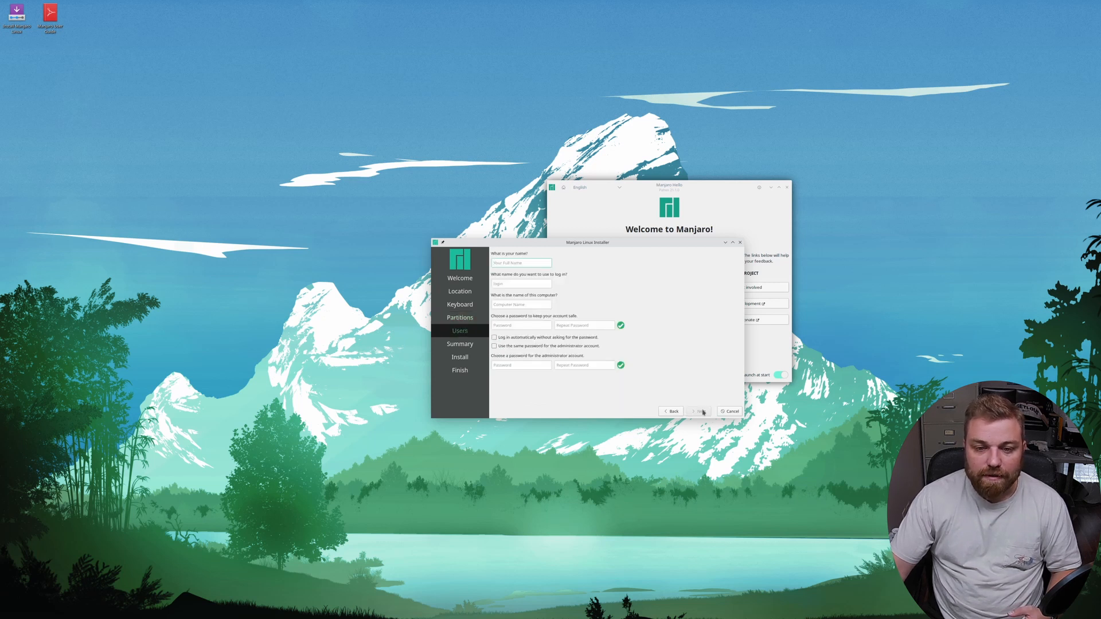
pyautogui.click(670, 411)
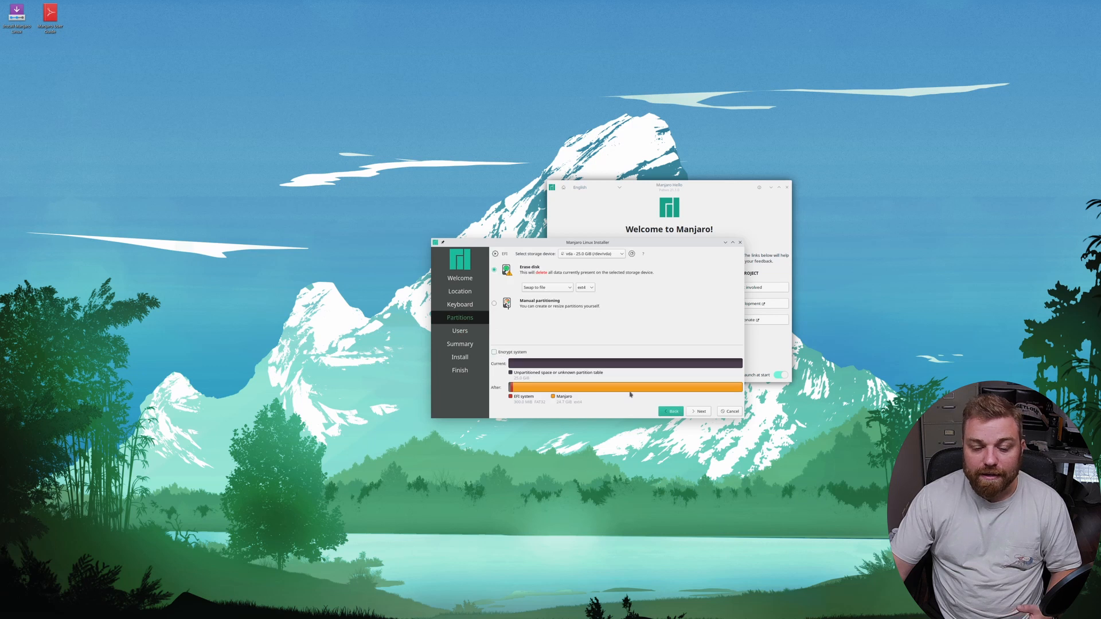
pyautogui.click(700, 412)
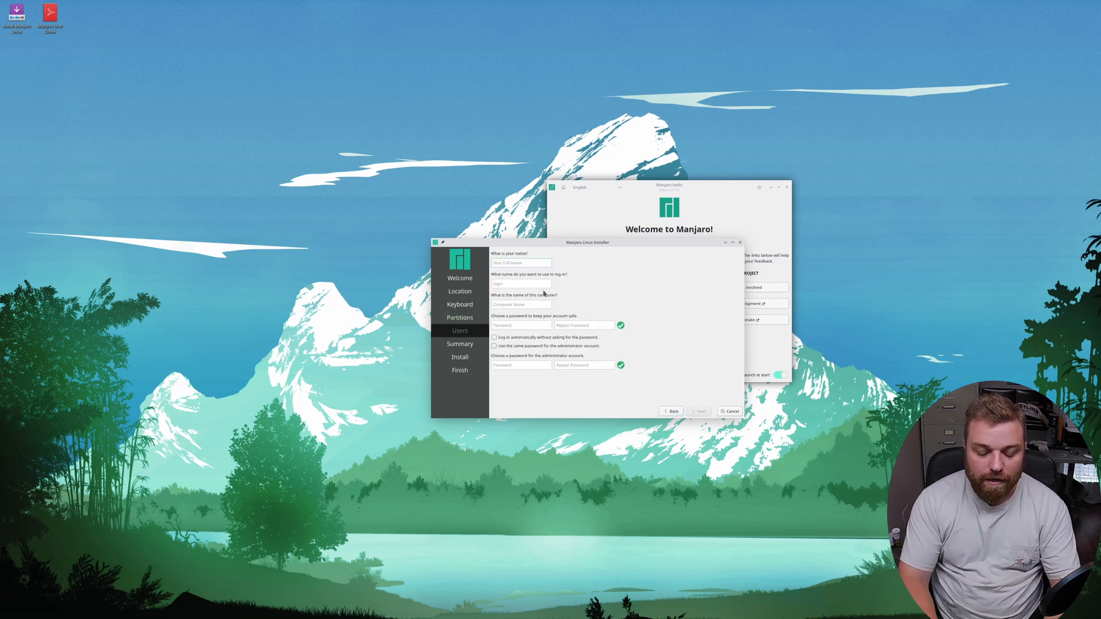
# - Enter the account holder's name, also used for login, and name the computer virt-manjaro
pyautogui.write('ks')
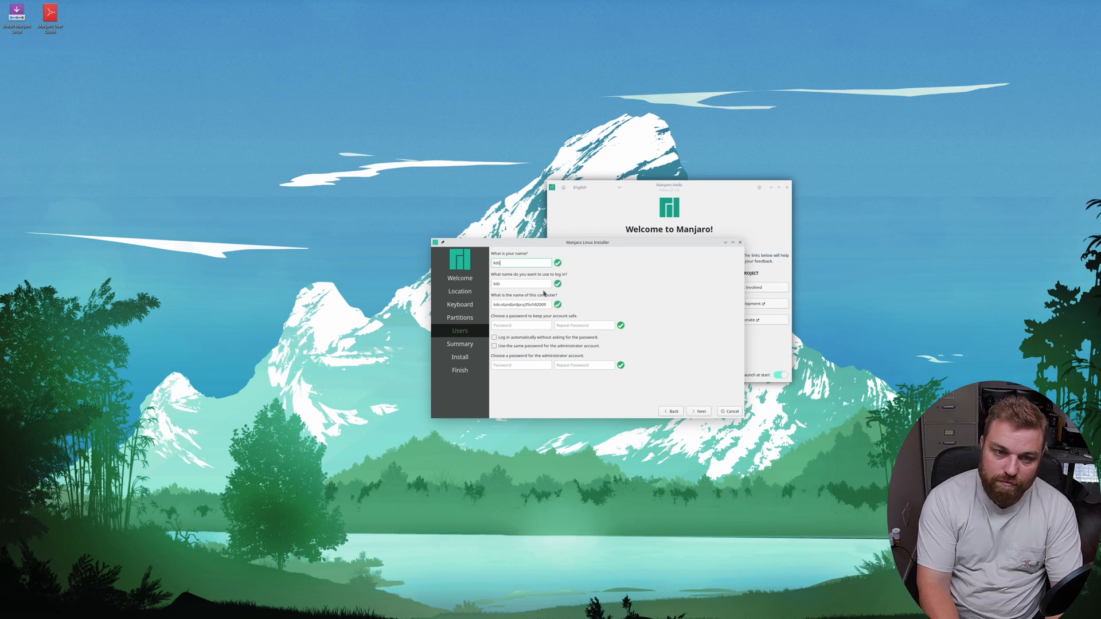
pyautogui.moveTo(550, 305); pyautogui.dragTo(454, 304)
pyautogui.write('v')
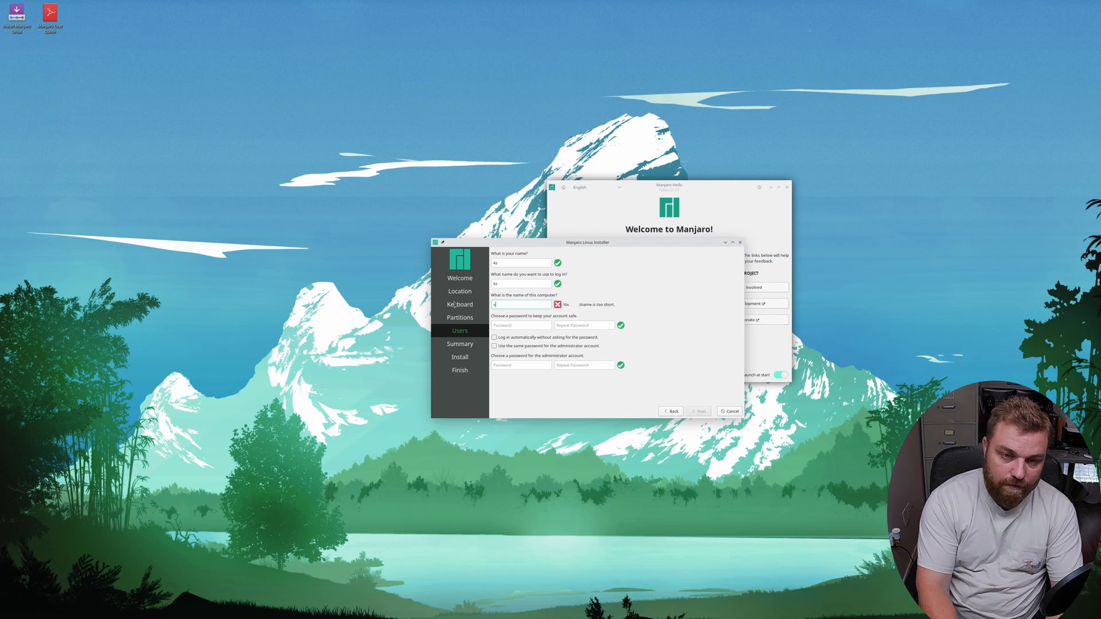
pyautogui.write('irt-manjaro')
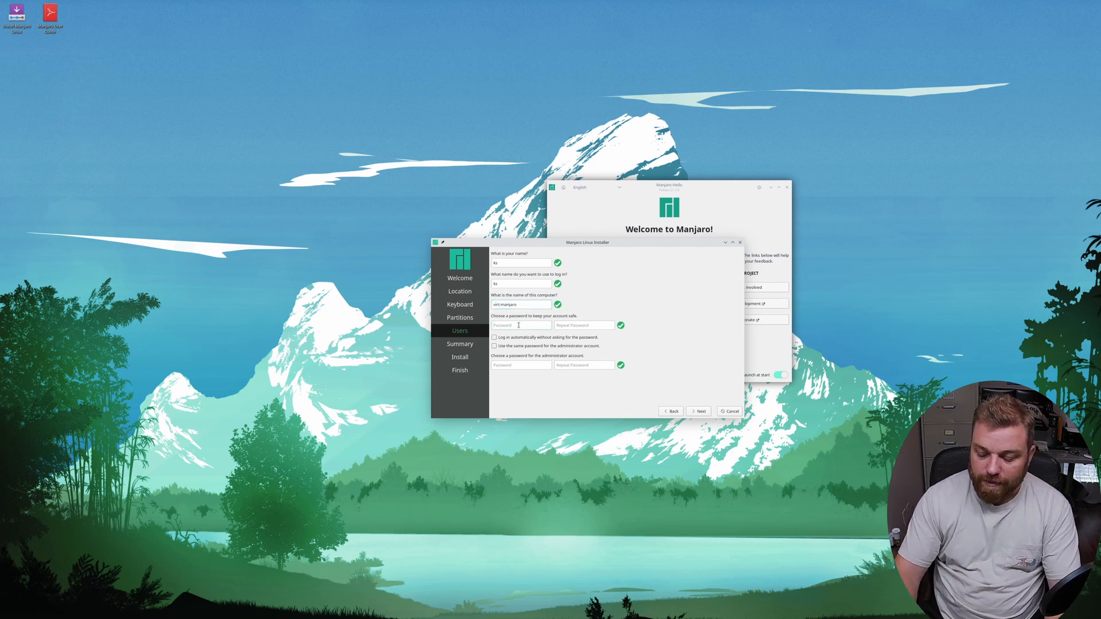
# - Enter the user account password and repeat it for confirmation
pyautogui.write('•••')
pyautogui.press('Tab')
pyautogui.write('•••')
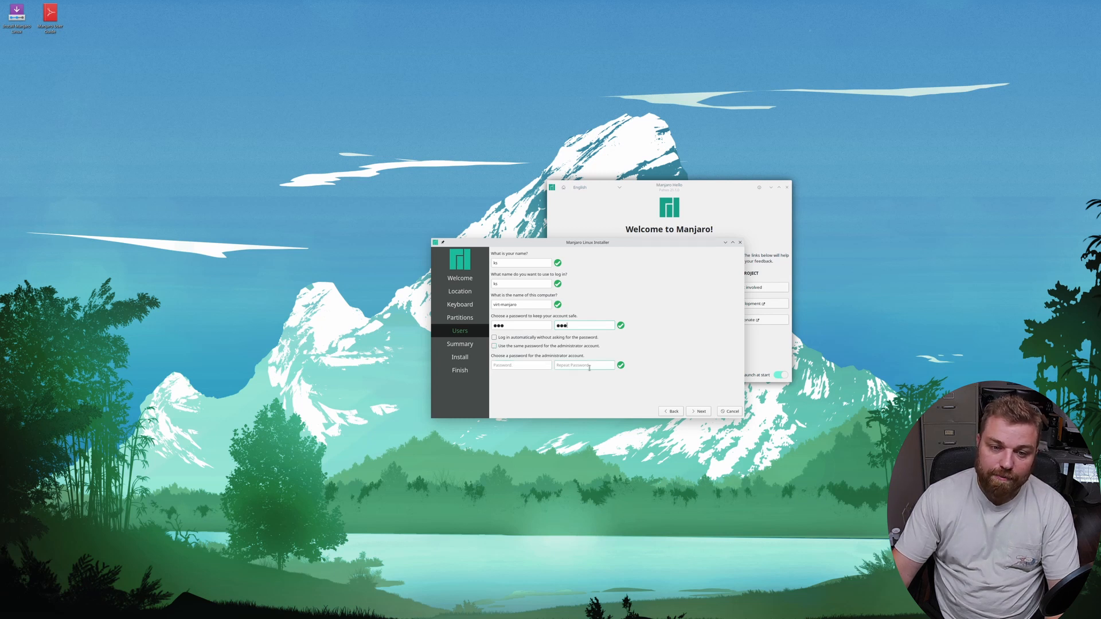
# - Enable using the same password for the administrator account
pyautogui.click(494, 346)
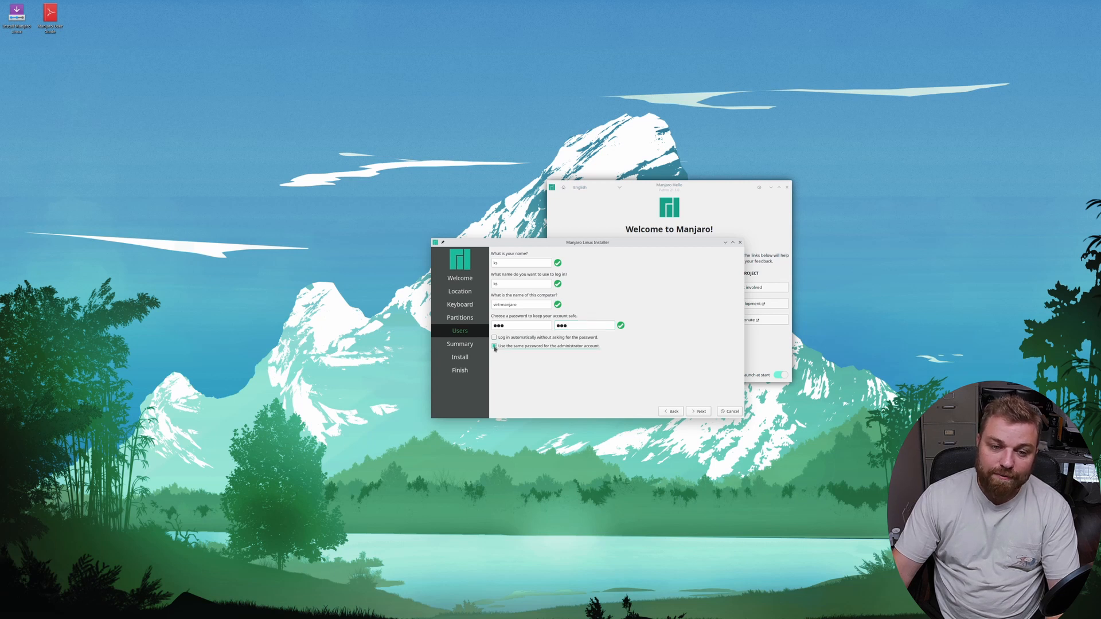
pyautogui.click(494, 346)
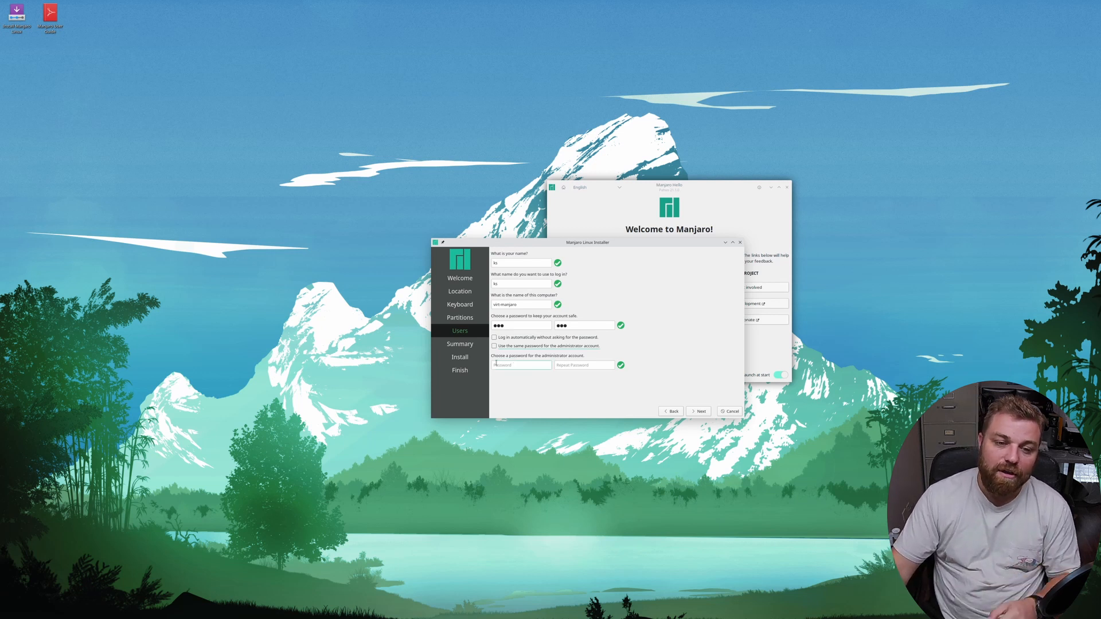
pyautogui.click(588, 366)
pyautogui.click(494, 346)
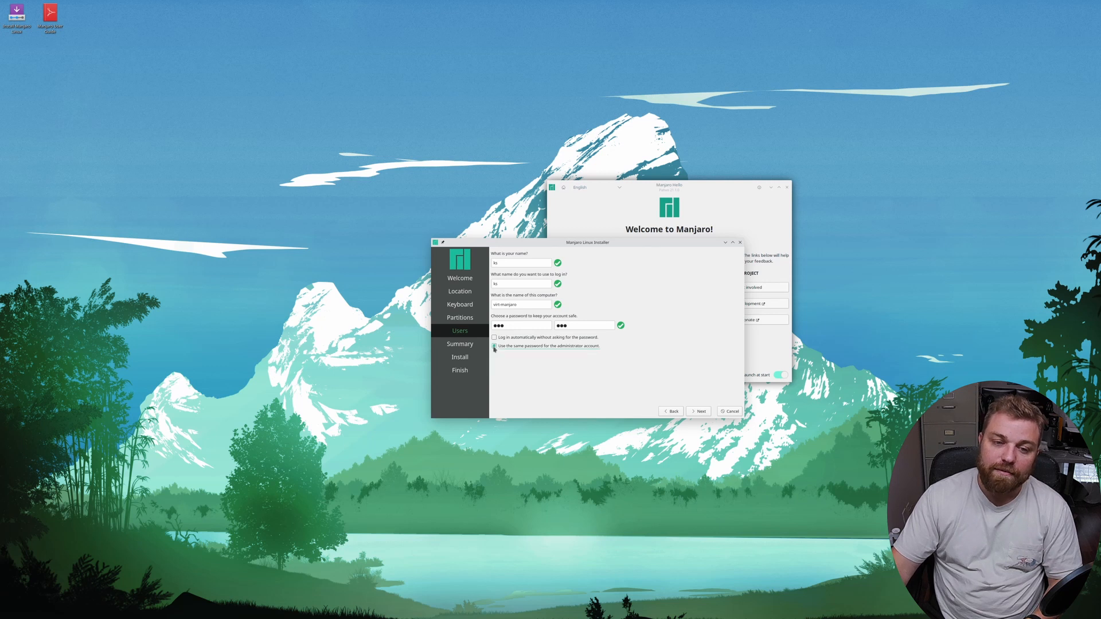
# - Proceed to the installation summary and start installing Manjaro, confirming the changes to the disk
pyautogui.click(697, 412)
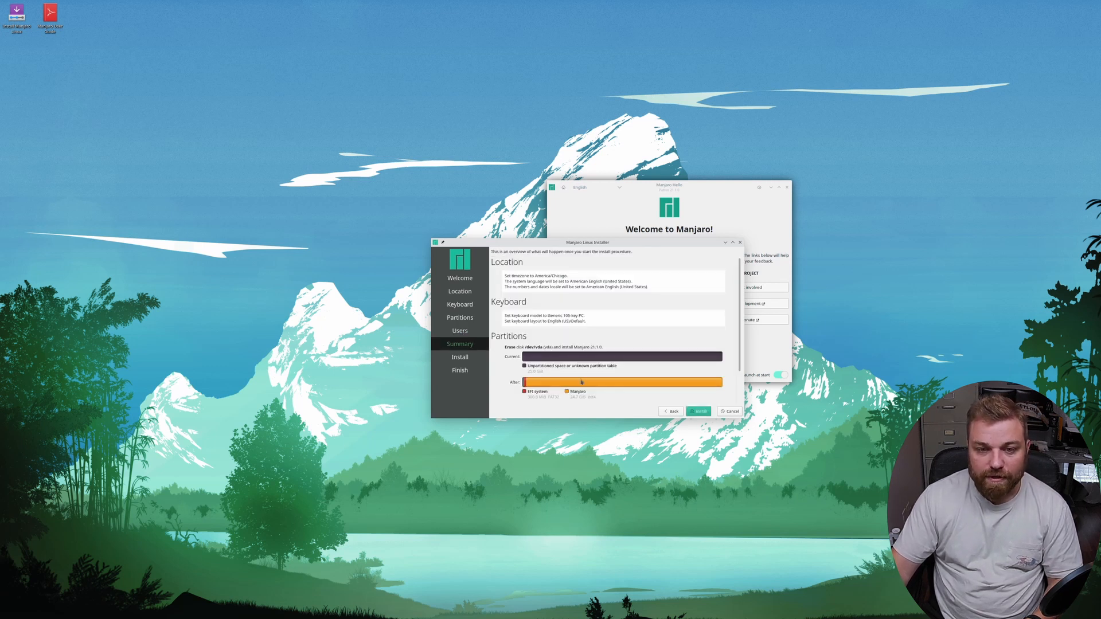
pyautogui.click(701, 412)
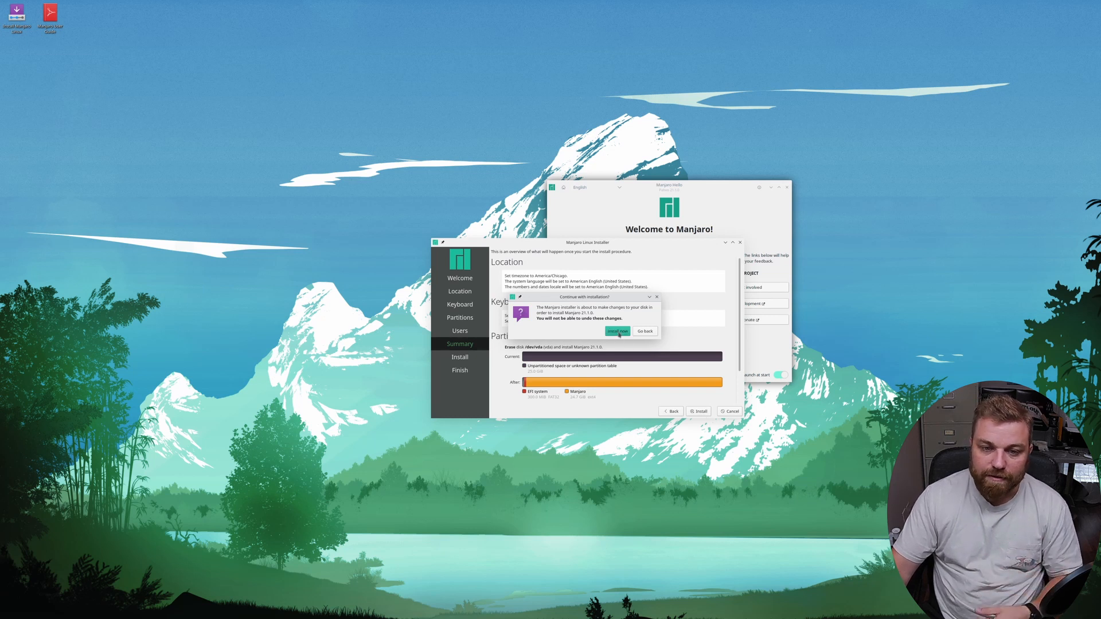
pyautogui.click(617, 332)
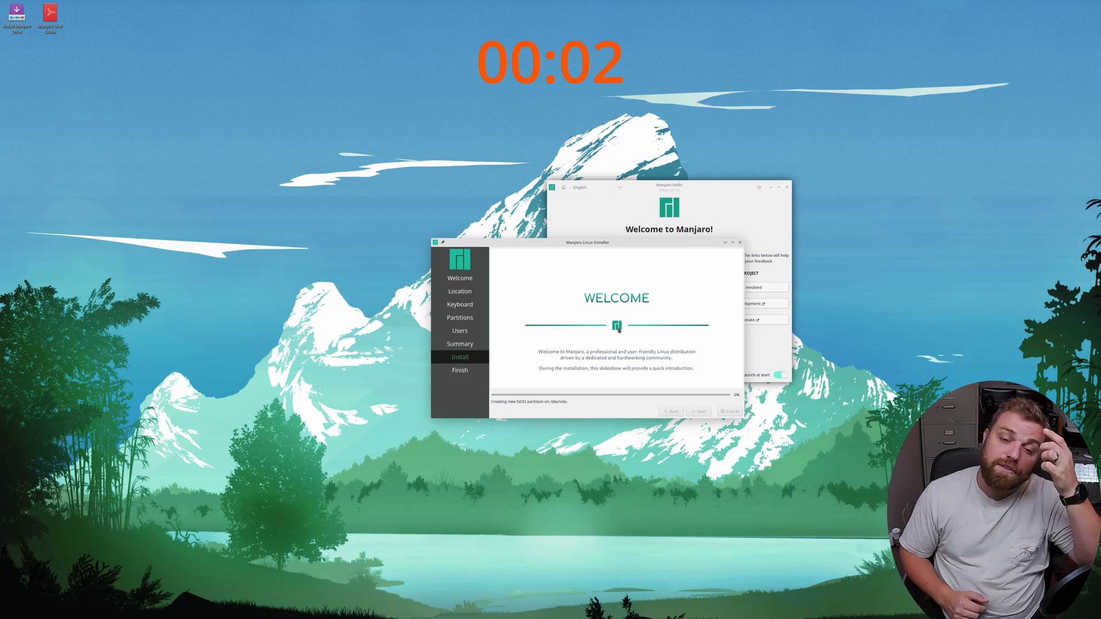